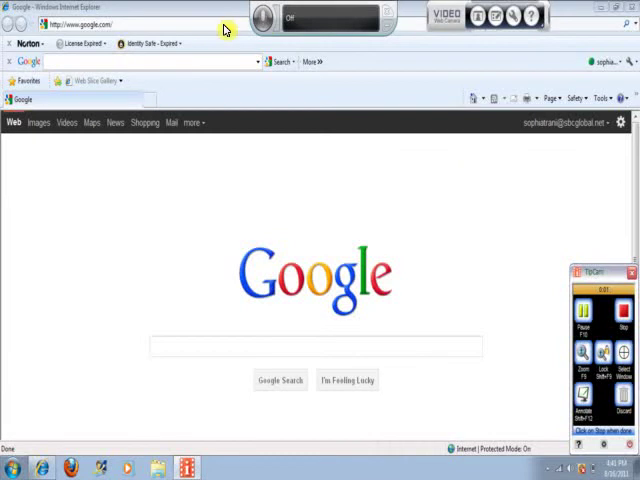
{"action": "left_click", "coordinate": [225, 26]}
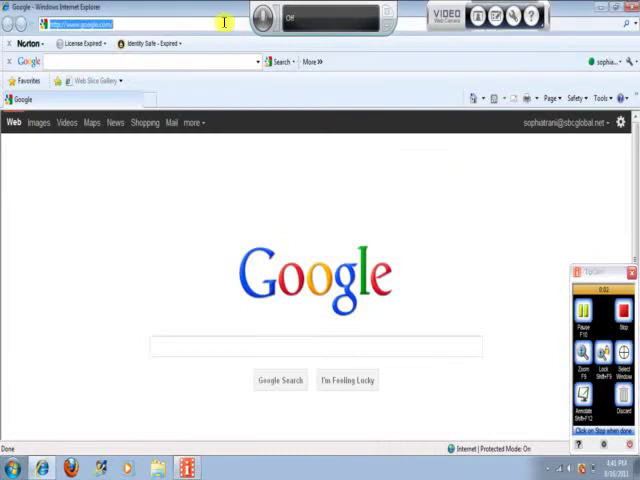
{"action": "type", "text": "www.flixpress.com"}
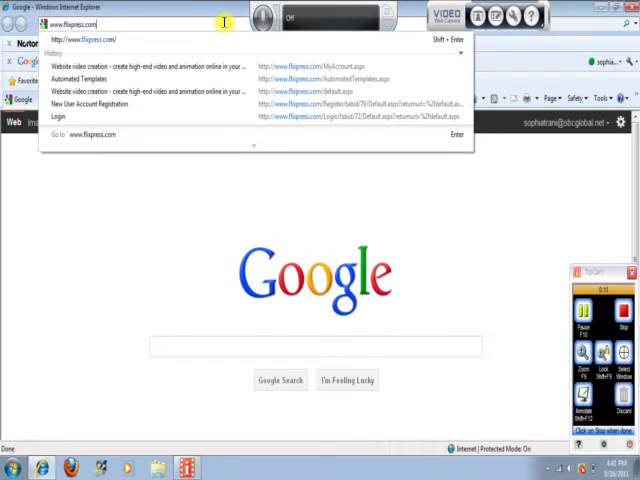
{"action": "key", "text": "Return"}
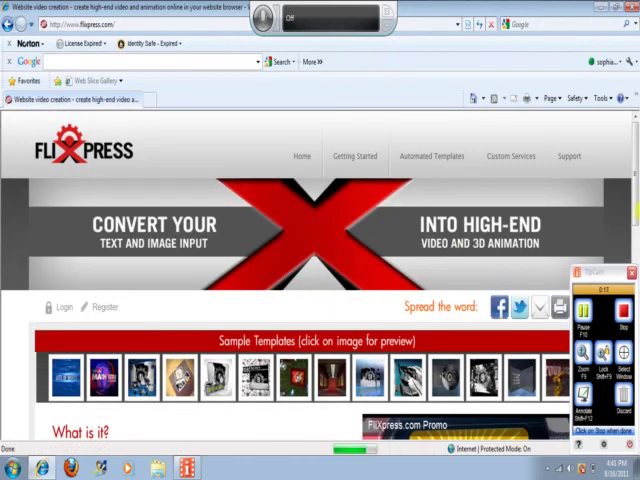
{"action": "scroll", "coordinate": [633, 180], "scroll_direction": "down", "scroll_amount": 5}
{"action": "scroll", "coordinate": [633, 180], "scroll_direction": "up", "scroll_amount": 1}
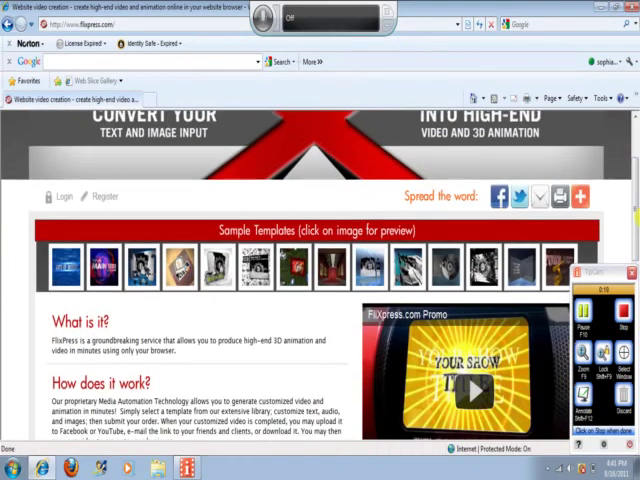
{"action": "left_click", "coordinate": [538, 276]}
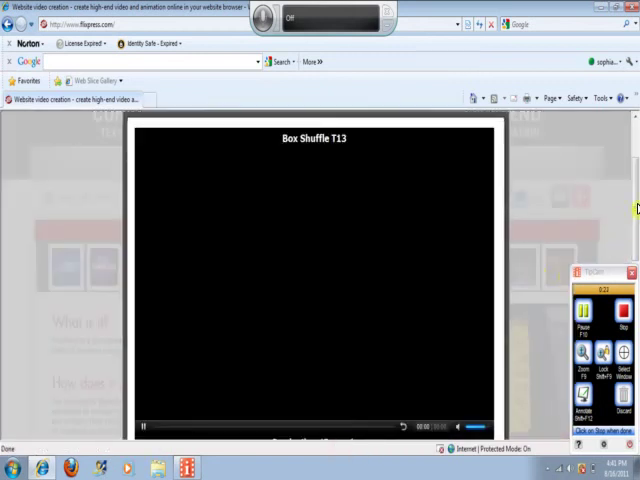
{"action": "left_click_drag", "start_coordinate": [636, 205], "coordinate": [636, 240]}
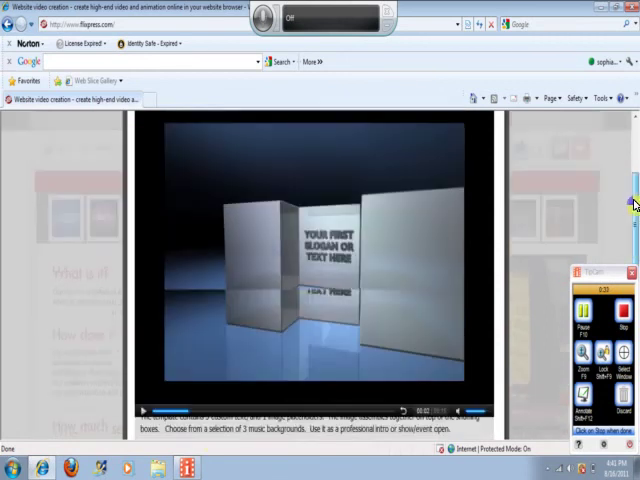
{"action": "mouse_move", "coordinate": [631, 204]}
{"action": "left_mouse_down"}
{"action": "mouse_move", "coordinate": [627, 199]}
{"action": "mouse_move", "coordinate": [631, 243]}
{"action": "left_mouse_up"}
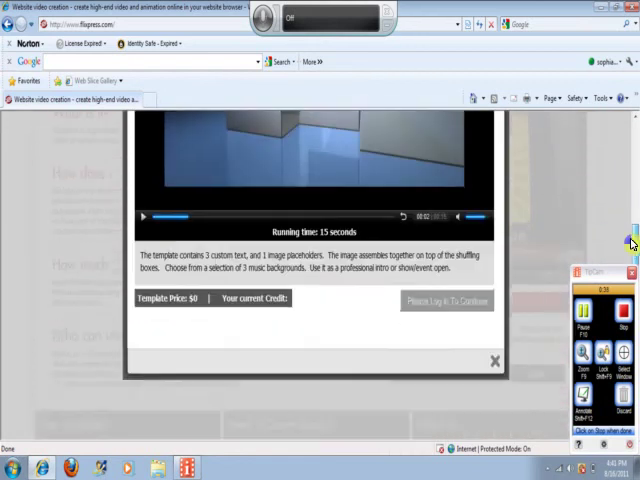
{"action": "left_click", "coordinate": [495, 361]}
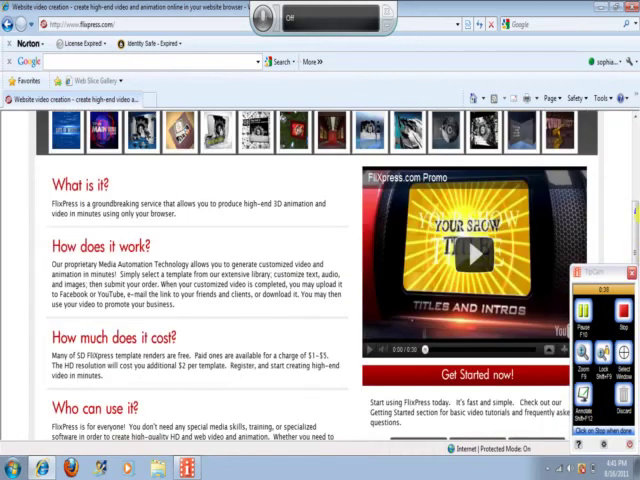
{"action": "left_click_drag", "start_coordinate": [634, 211], "coordinate": [633, 163]}
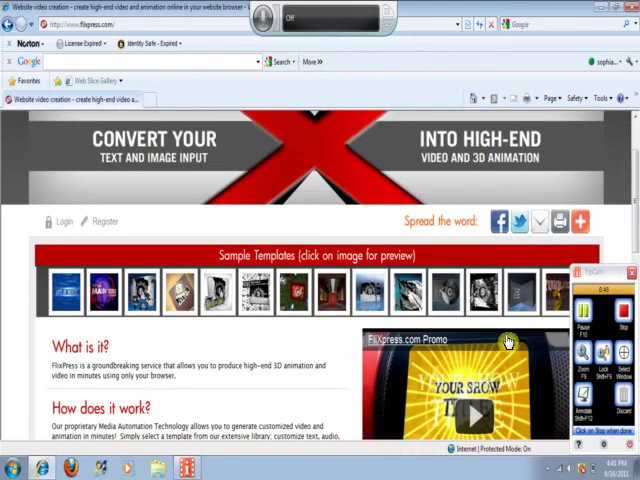
{"action": "left_click", "coordinate": [520, 293]}
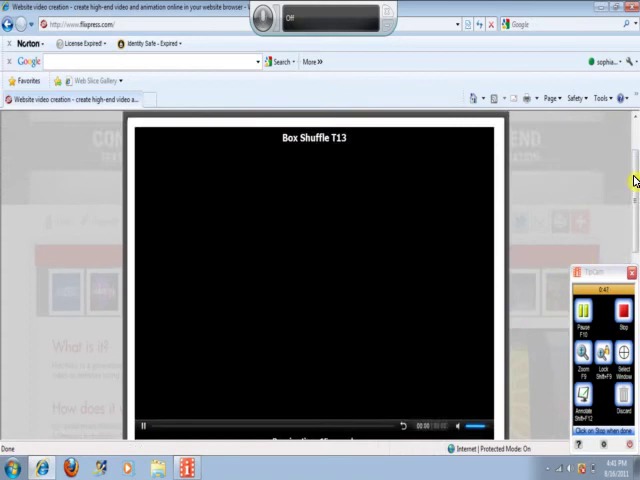
{"action": "mouse_move", "coordinate": [635, 180]}
{"action": "left_mouse_down"}
{"action": "mouse_move", "coordinate": [635, 210]}
{"action": "mouse_move", "coordinate": [635, 203]}
{"action": "left_mouse_up"}
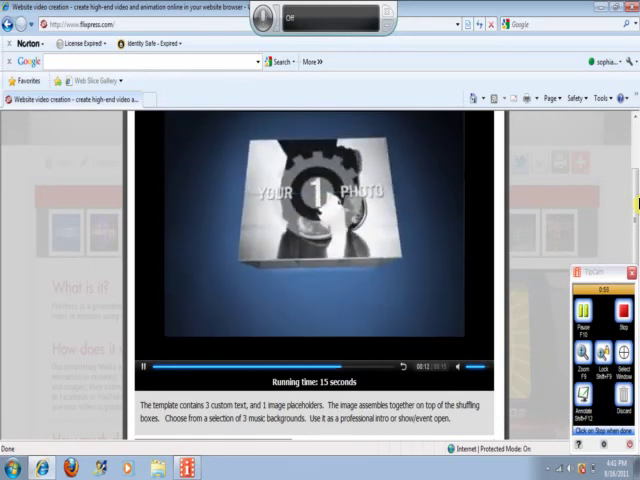
{"action": "left_click_drag", "start_coordinate": [636, 205], "coordinate": [636, 226]}
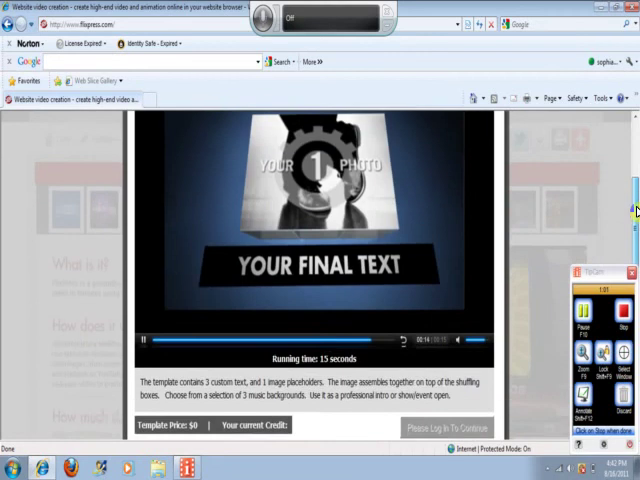
{"action": "scroll", "coordinate": [310, 290], "scroll_direction": "down", "scroll_amount": 1}
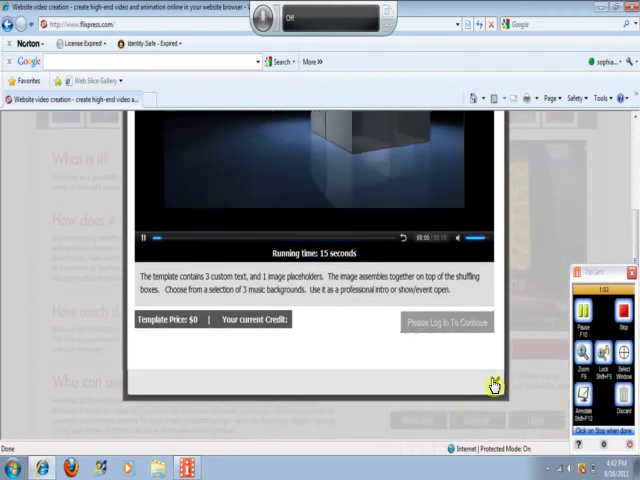
{"action": "left_click", "coordinate": [494, 387]}
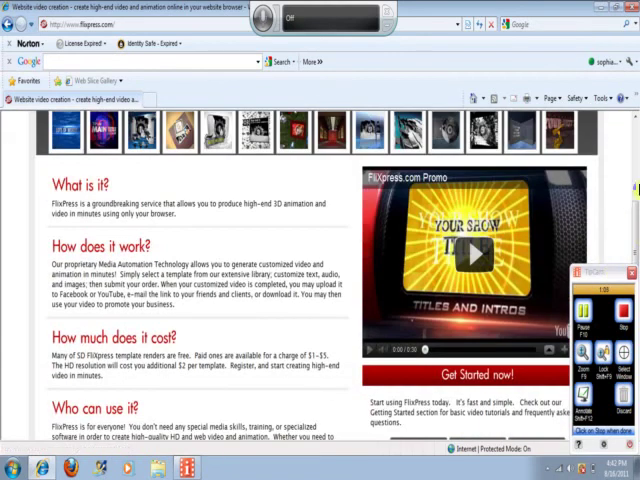
{"action": "scroll", "coordinate": [320, 290], "scroll_direction": "up", "scroll_amount": 3}
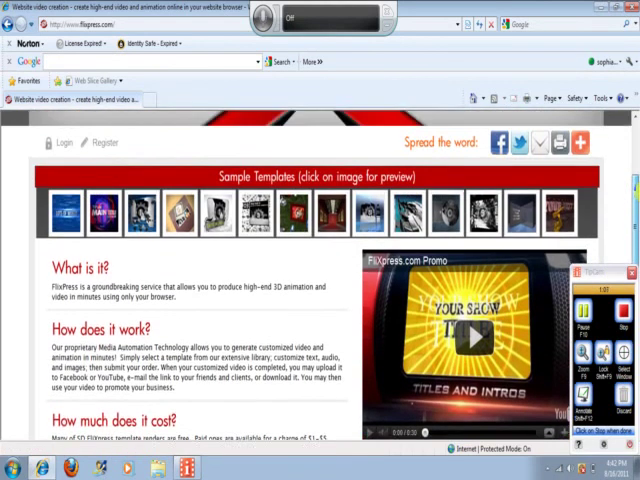
{"action": "scroll", "coordinate": [320, 290], "scroll_direction": "up", "scroll_amount": 1}
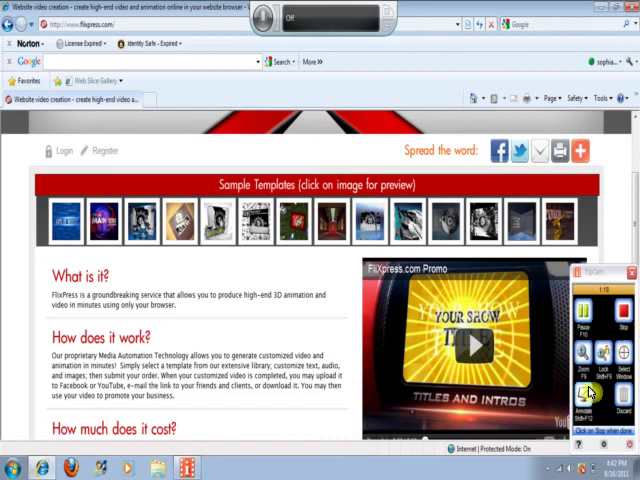
Step: Circle the Sample Templates row with a green TipCam annotation, then clear it
{"action": "left_click", "coordinate": [586, 395]}
{"action": "mouse_move", "coordinate": [449, 193]}
{"action": "left_mouse_down"}
{"action": "mouse_move", "coordinate": [159, 183]}
{"action": "mouse_move", "coordinate": [28, 222]}
{"action": "mouse_move", "coordinate": [110, 250]}
{"action": "mouse_move", "coordinate": [270, 253]}
{"action": "mouse_move", "coordinate": [527, 243]}
{"action": "mouse_move", "coordinate": [595, 226]}
{"action": "mouse_move", "coordinate": [494, 180]}
{"action": "mouse_move", "coordinate": [445, 186]}
{"action": "left_mouse_up"}
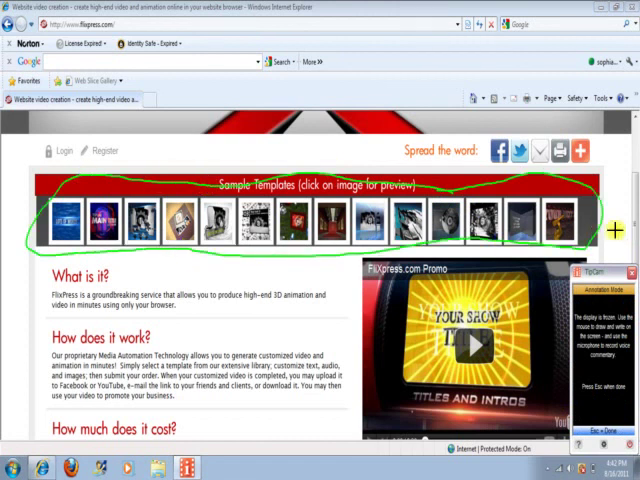
{"action": "key", "text": "Escape"}
{"action": "scroll", "coordinate": [614, 231], "scroll_direction": "up", "scroll_amount": 4}
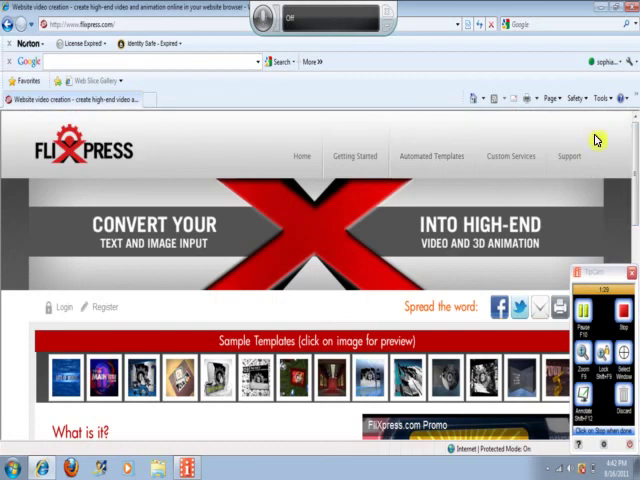
Step: Circle the Automated Templates header menu in green, then exit annotation mode
{"action": "left_click", "coordinate": [586, 392]}
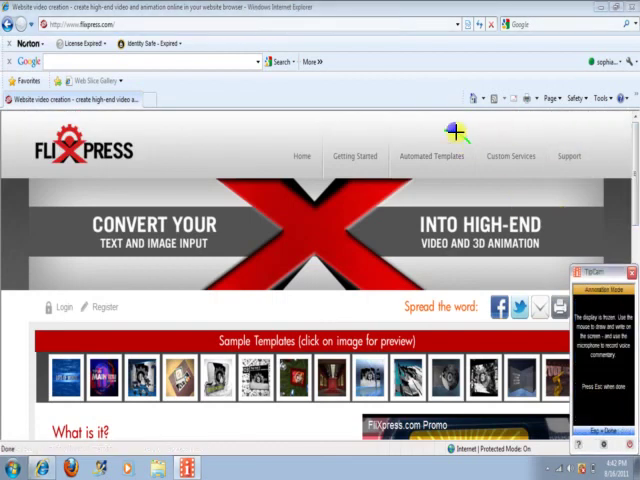
{"action": "left_click_drag", "start_coordinate": [455, 131], "coordinate": [455, 182]}
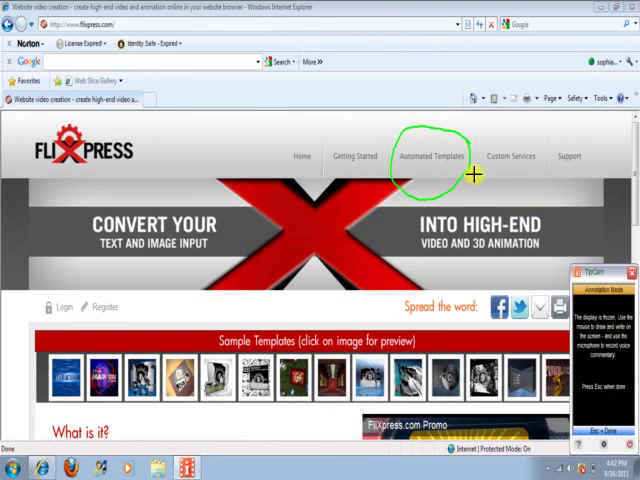
{"action": "key", "text": "Escape"}
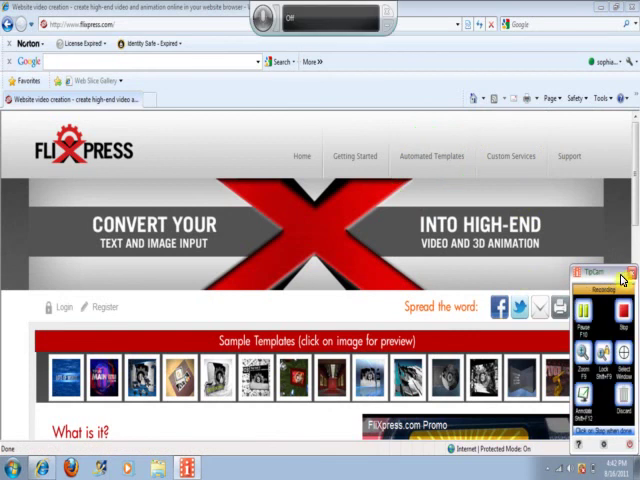